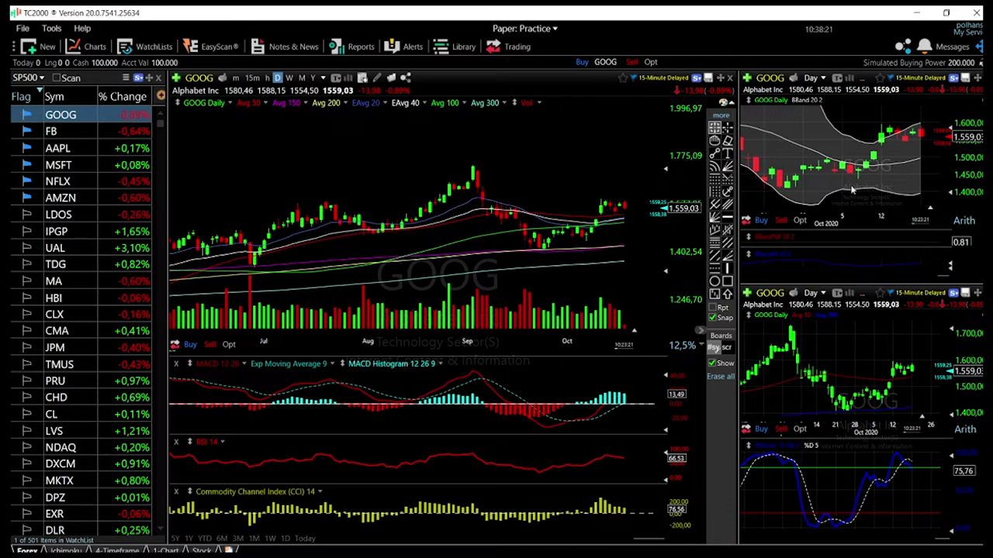
# - Inspect bar values on the upper-right GOOG chart with the linked crosshair
pyautogui.middleClick(921, 157)
pyautogui.middleClick(920, 157)
pyautogui.middleClick(921, 158)
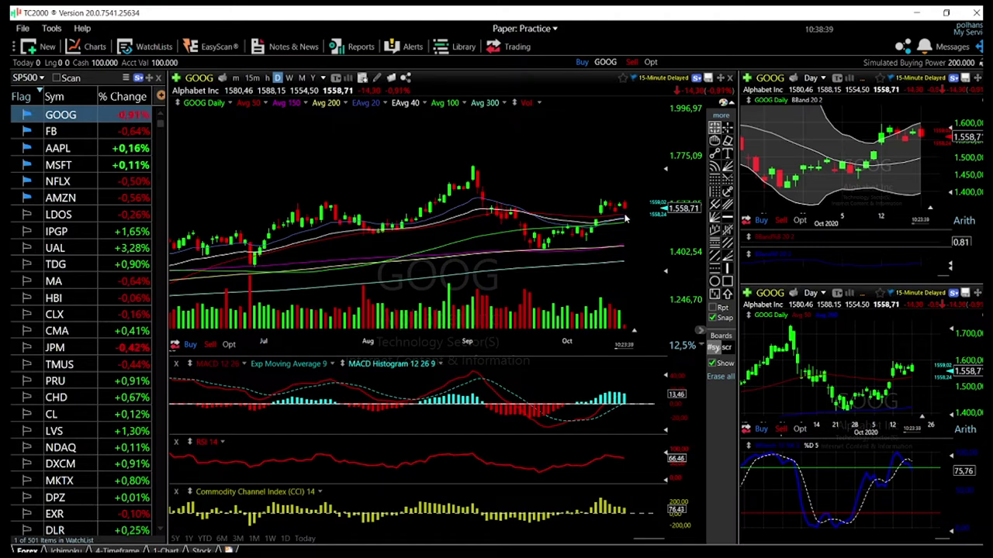
# - Zoom in and draw horizontal lines at 1533.92, 1436.00 and 1593.86 on the GOOG chart
pyautogui.scroll(1, 625, 220)
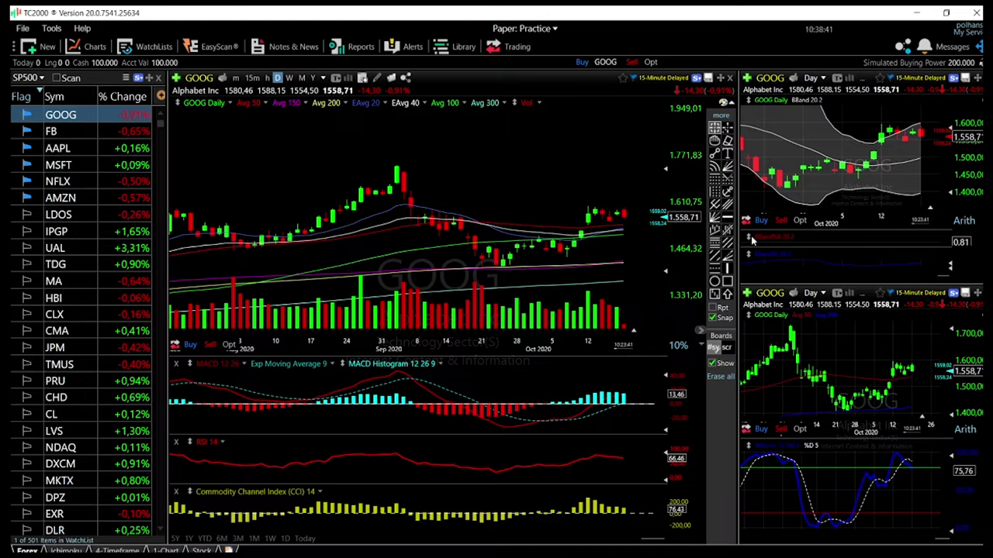
pyautogui.click(629, 227)
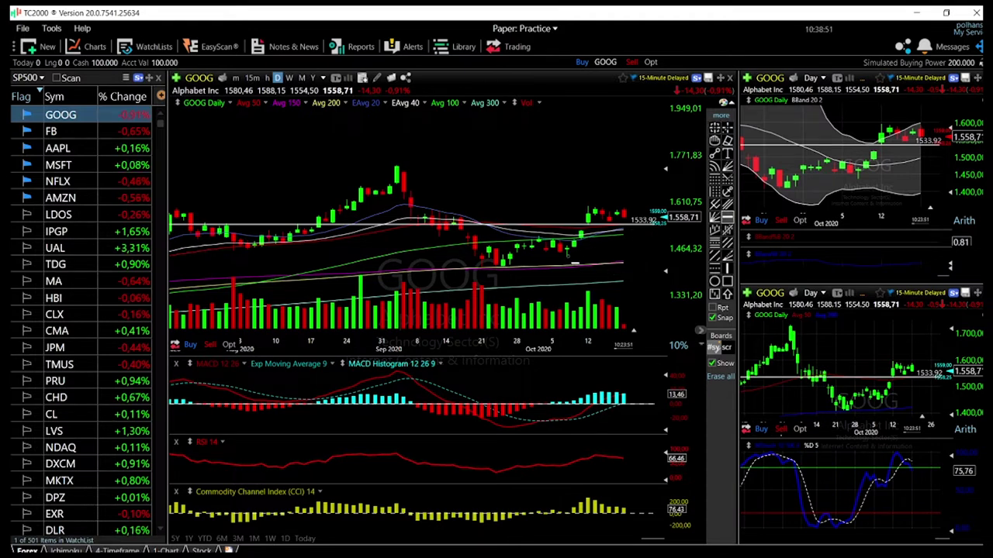
pyautogui.moveTo(575, 263); pyautogui.dragTo(575, 253)
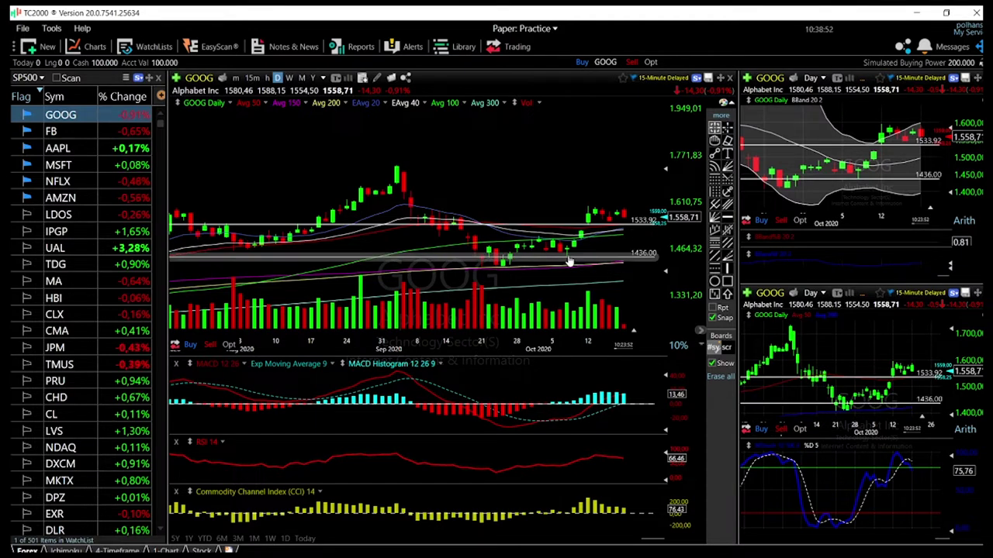
pyautogui.click(624, 262)
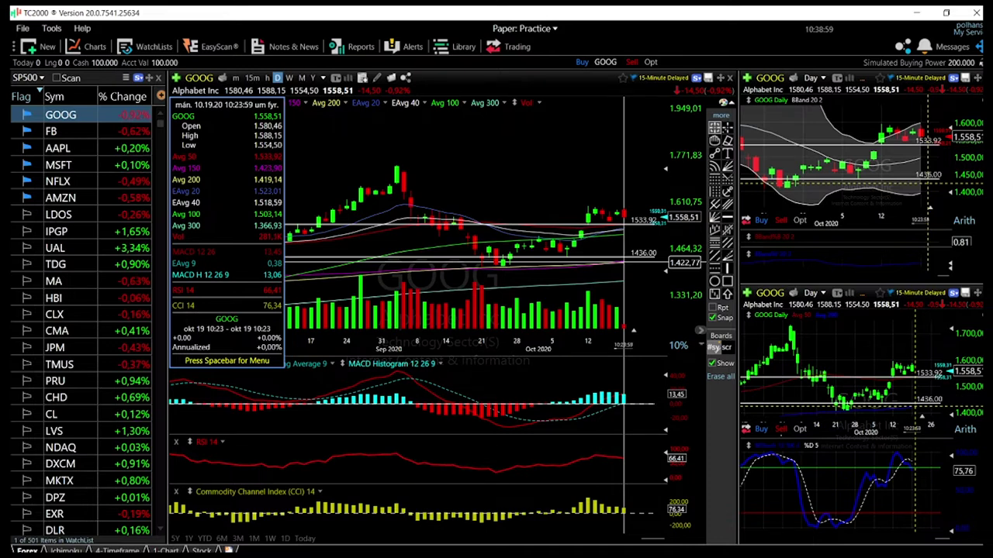
pyautogui.click(623, 262)
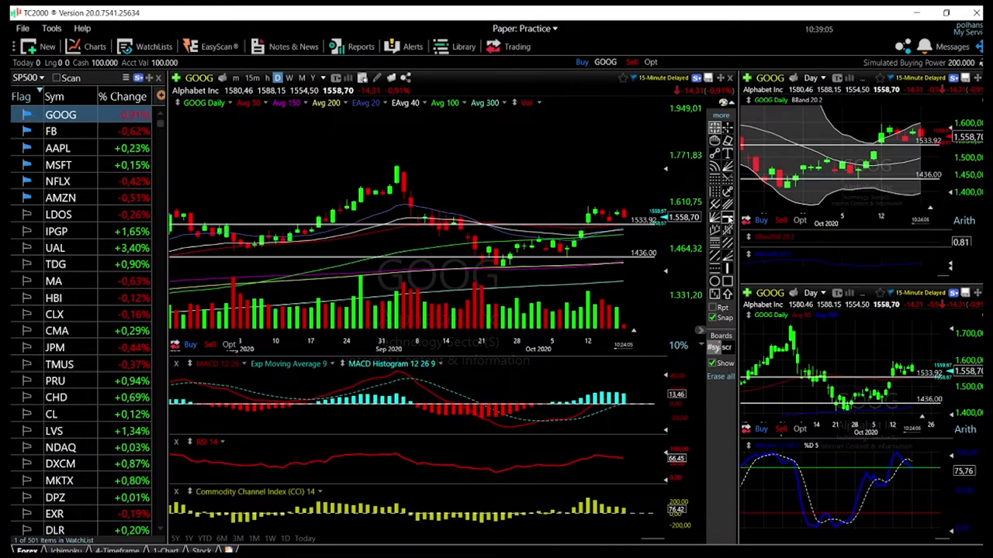
pyautogui.click(613, 206)
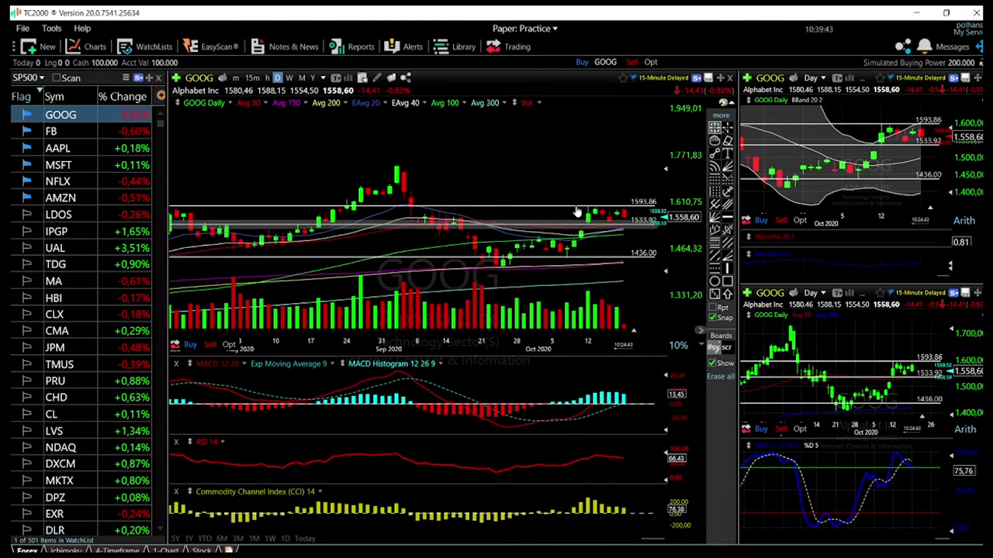
# - Load the FB charts from the SP500 watchlist
pyautogui.click(111, 132)
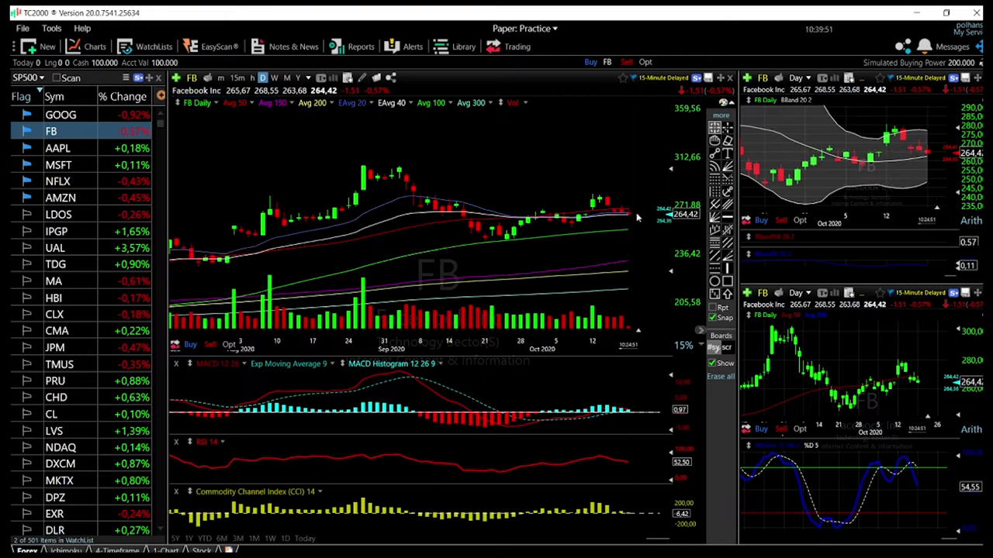
# - Zoom the FB chart and inspect bar values on the upper-right chart, then dismiss the readout
pyautogui.scroll(3, 621, 215)
pyautogui.scroll(-2, 604, 258)
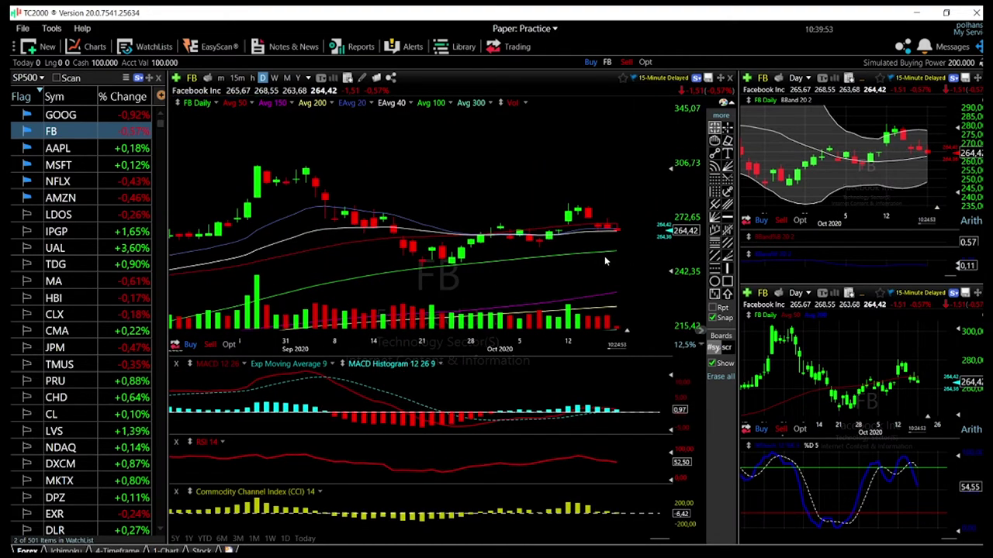
pyautogui.scroll(-2, 604, 256)
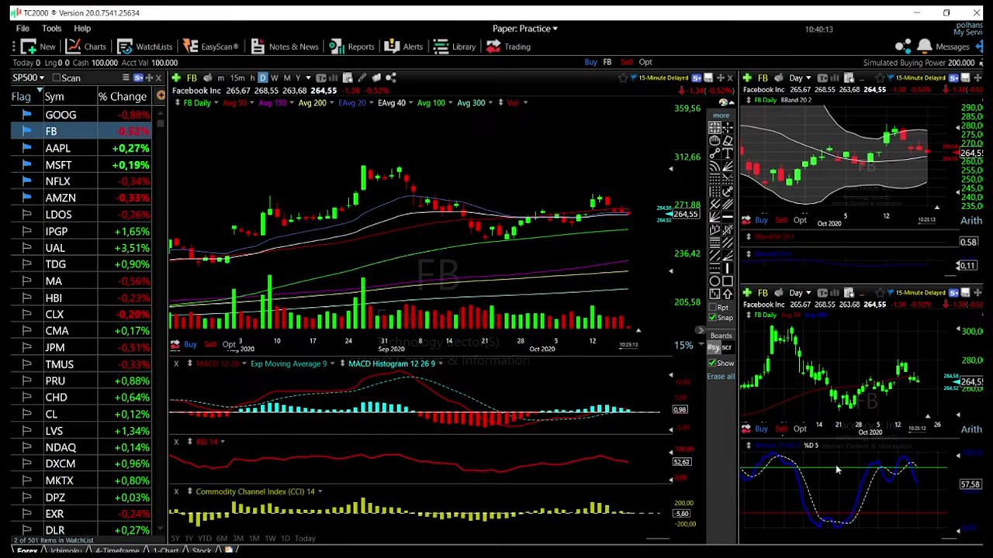
pyautogui.click(927, 157)
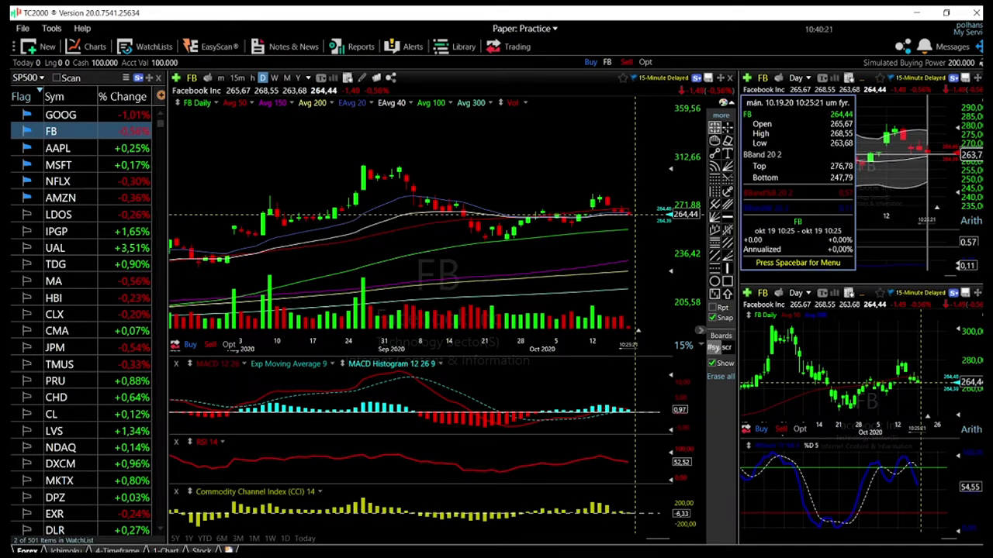
pyautogui.click(869, 169)
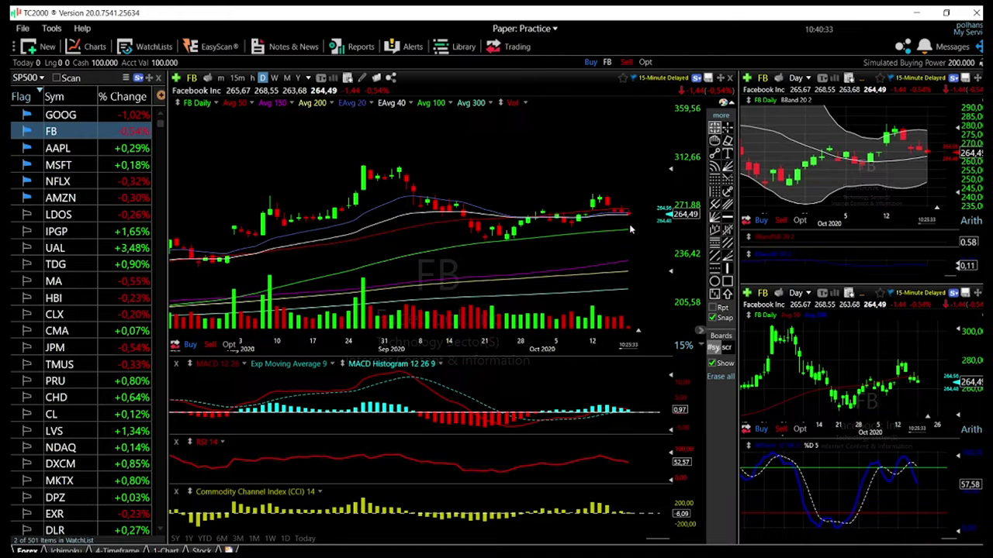
pyautogui.moveTo(628, 230)
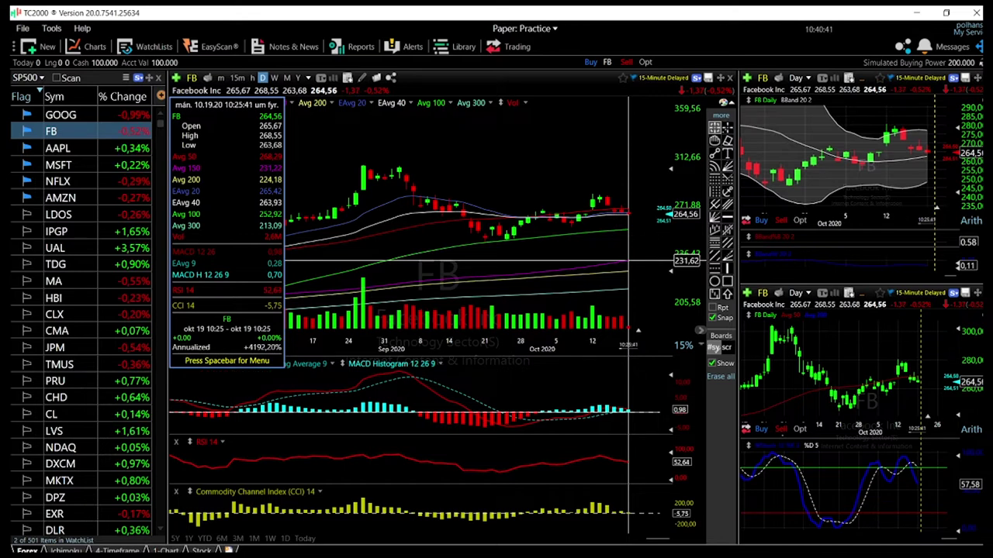
pyautogui.middleClick(628, 261)
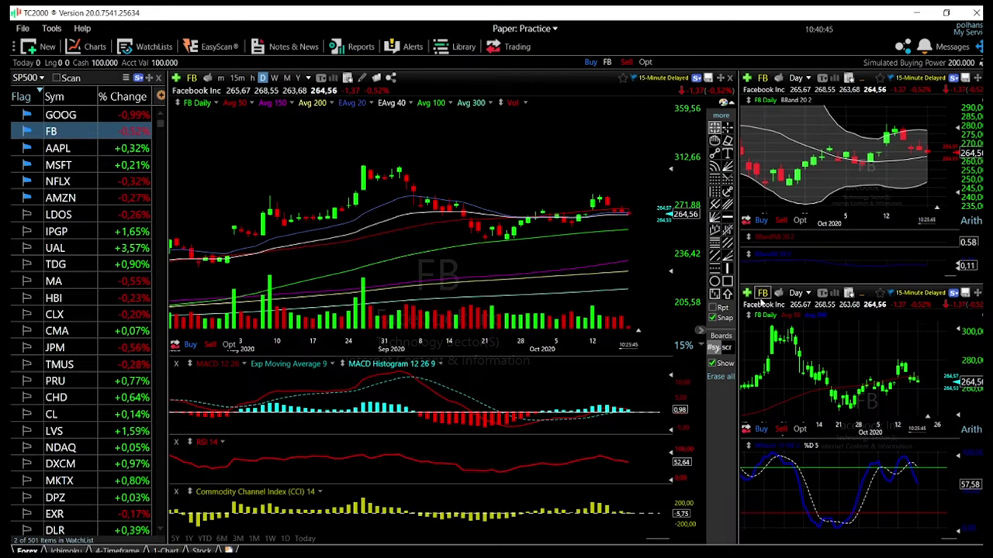
# - Draw a horizontal line at 280.18 on FB, then switch the charts to AAPL
pyautogui.click(726, 220)
pyautogui.click(610, 206)
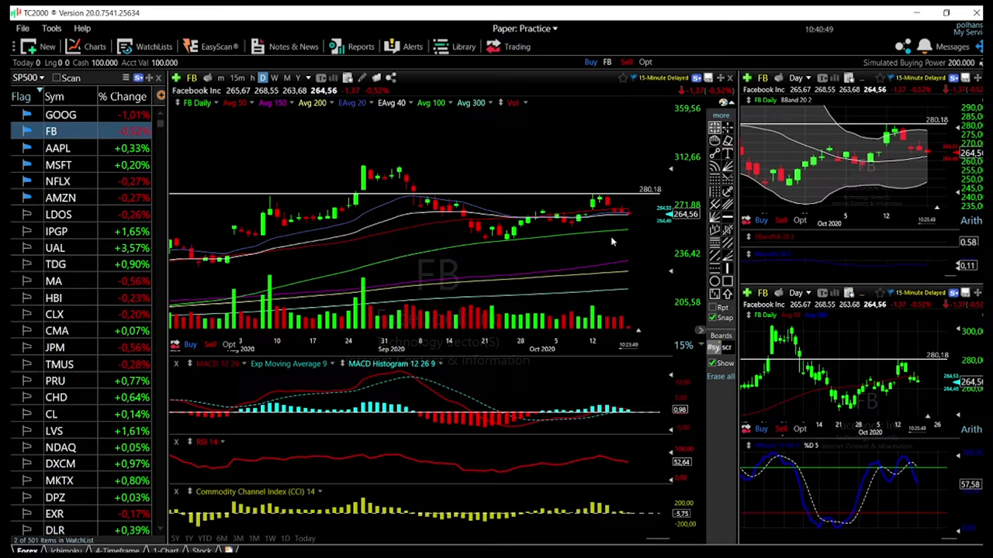
pyautogui.click(14, 149)
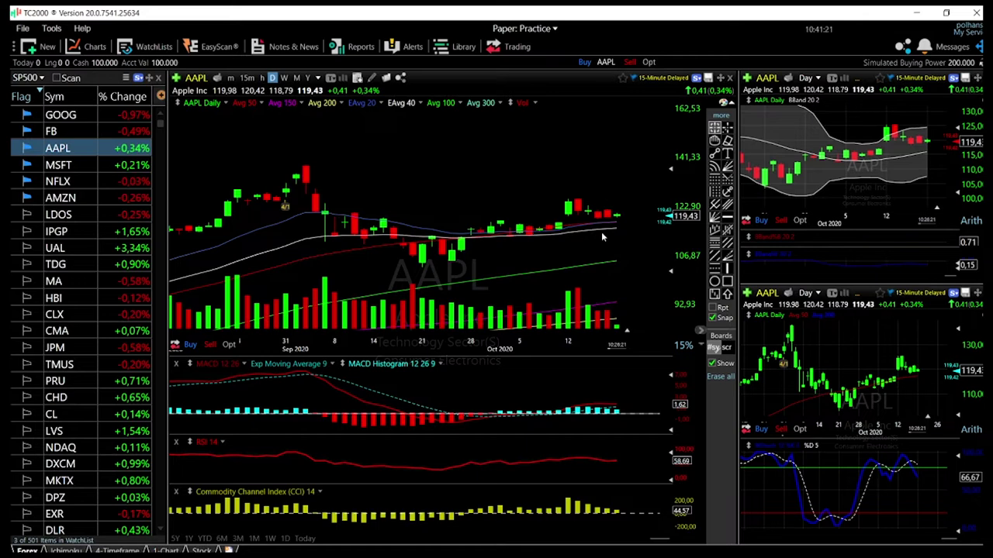
# - Zoom out the AAPL daily chart
pyautogui.scroll(-1, 596, 271)
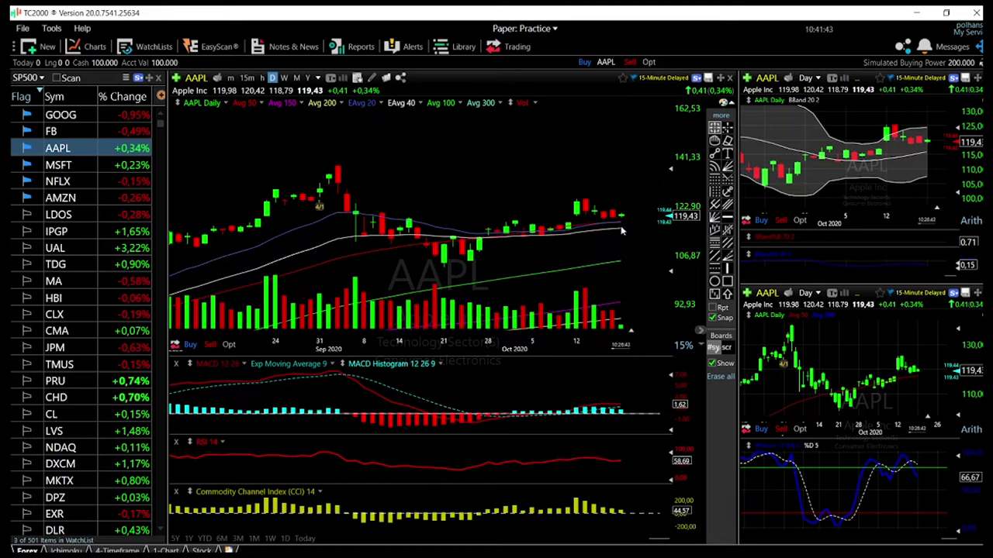
# - Place a horizontal support line at 105.18 on the AAPL chart
pyautogui.click(728, 217)
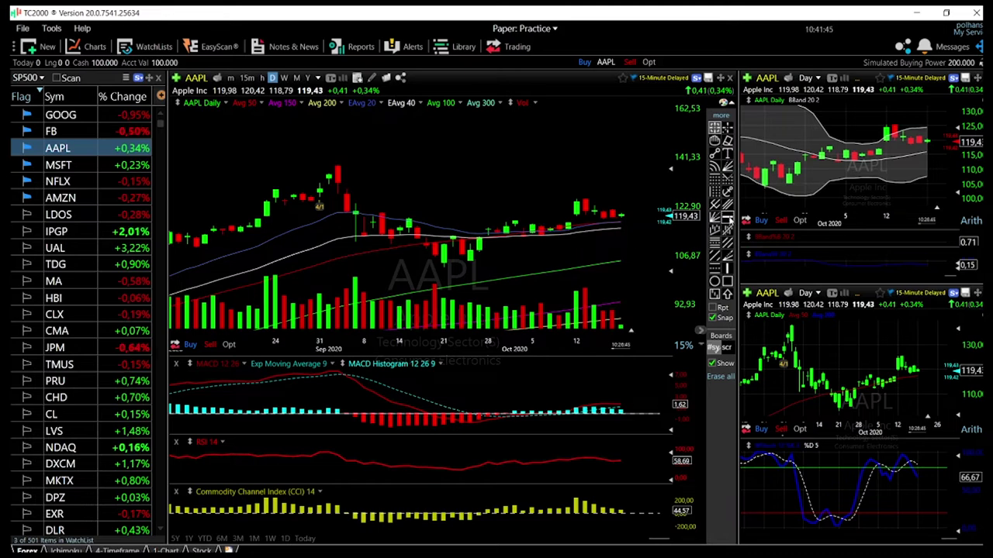
pyautogui.click(476, 257)
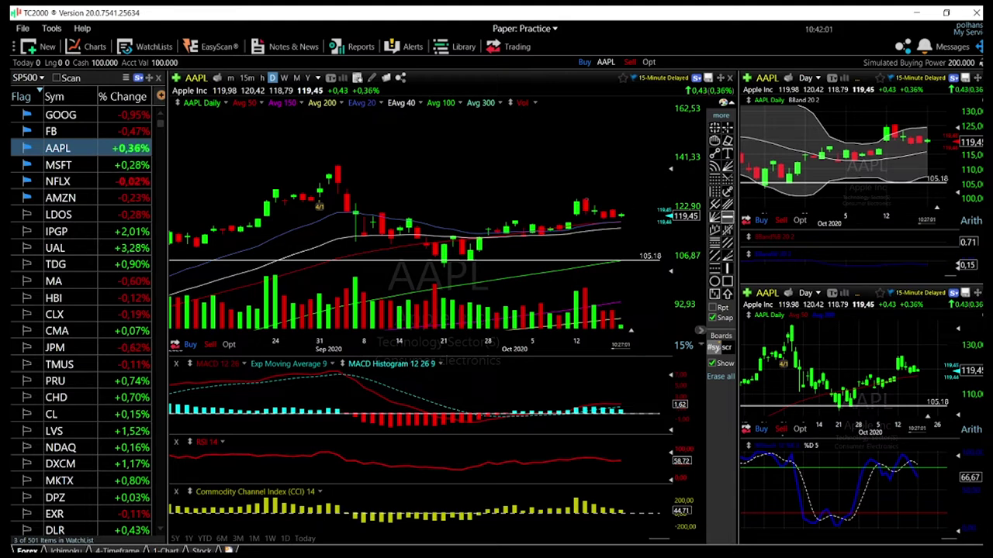
# - Draw AAPL lines at 125.33 and 137.98, then switch the charts to MSFT
pyautogui.click(628, 193)
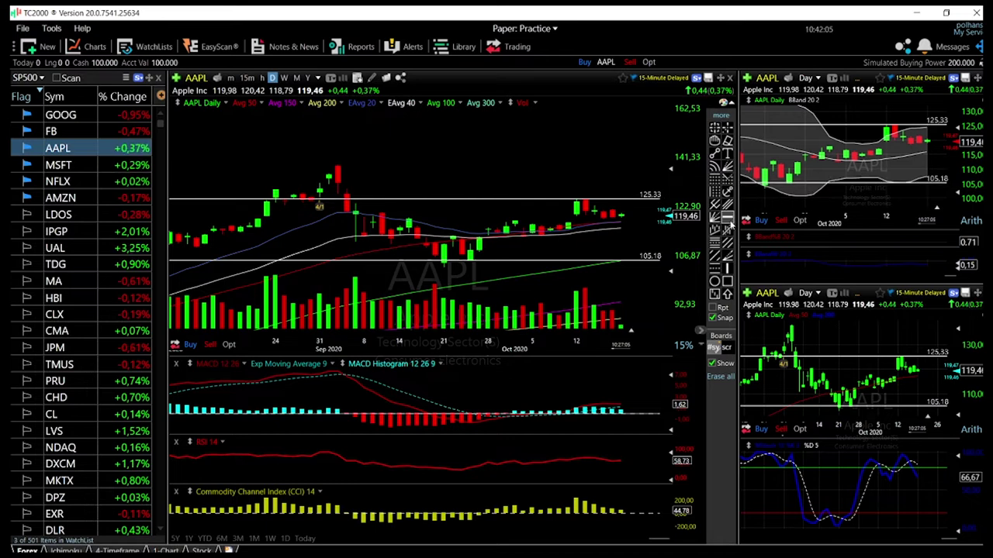
pyautogui.click(339, 170)
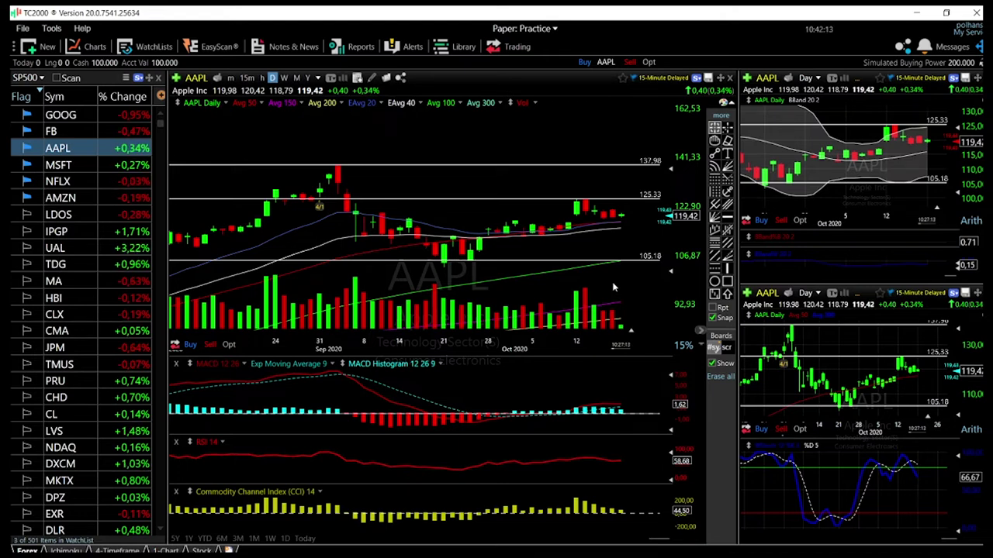
pyautogui.click(65, 167)
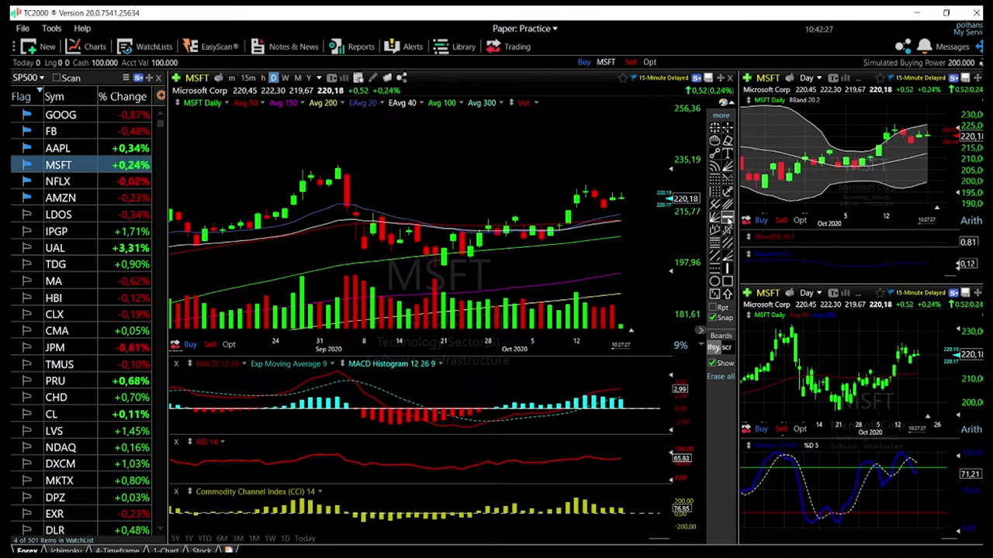
# - Draw MSFT lines at 212.21, 206.61, 225.21 and 232.86, then load NFLX
pyautogui.click(627, 224)
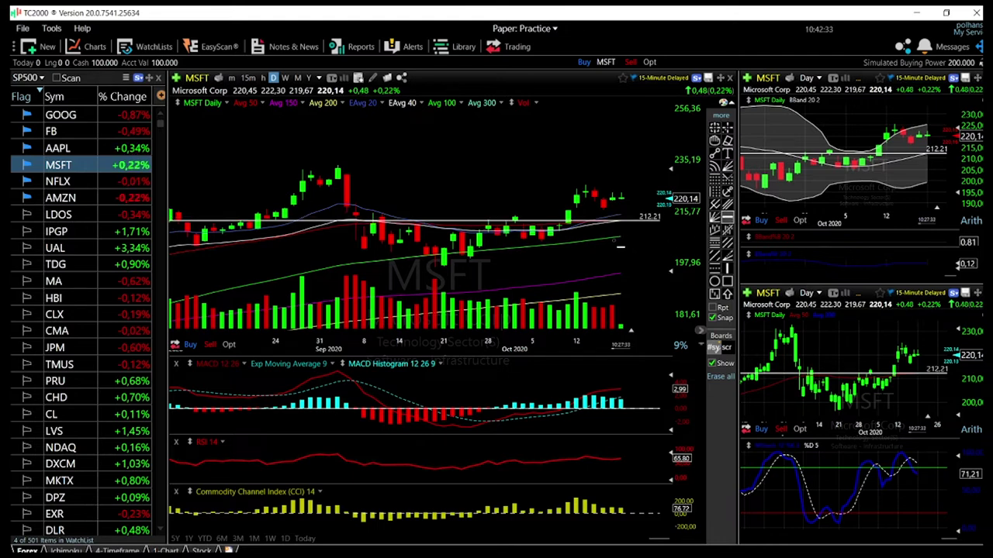
pyautogui.click(628, 234)
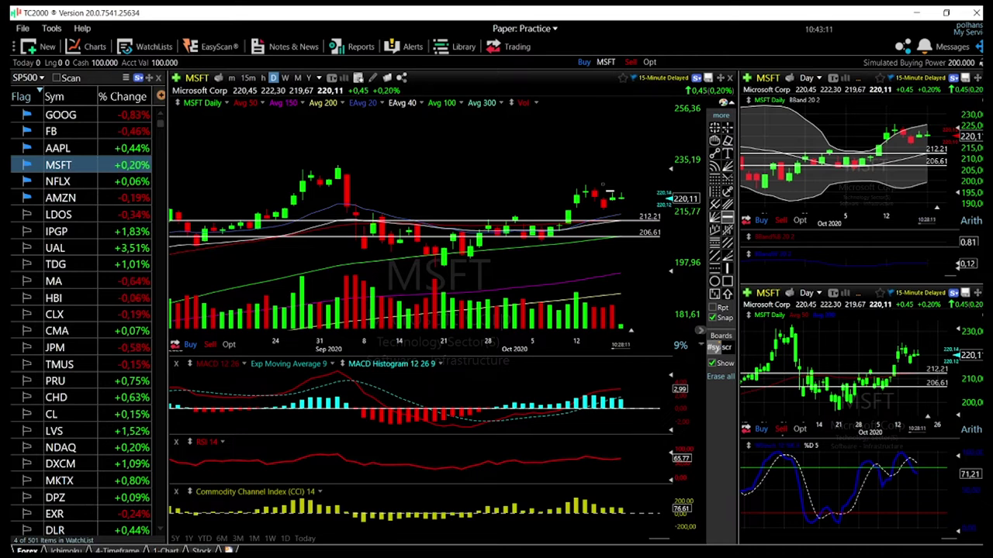
pyautogui.moveTo(620, 226); pyautogui.dragTo(588, 189)
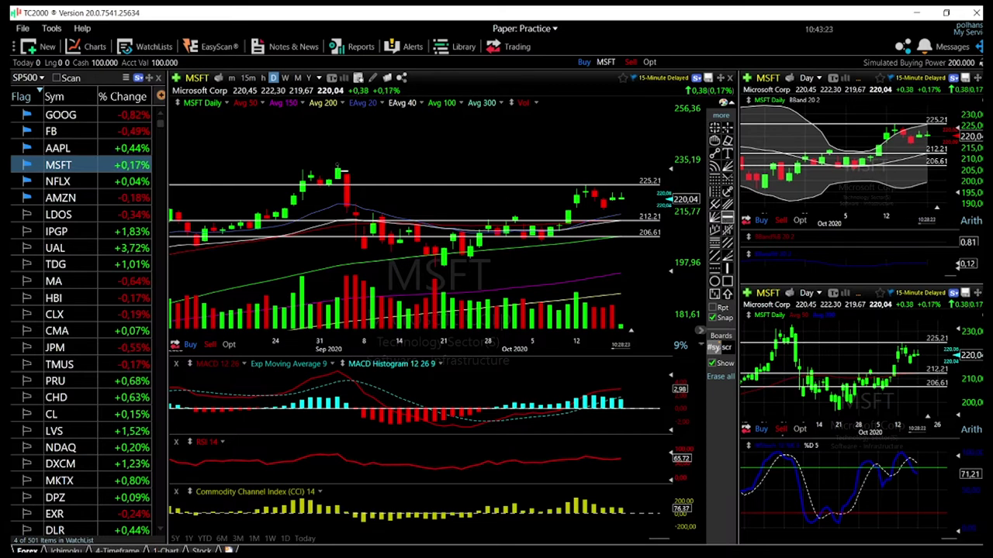
pyautogui.click(339, 167)
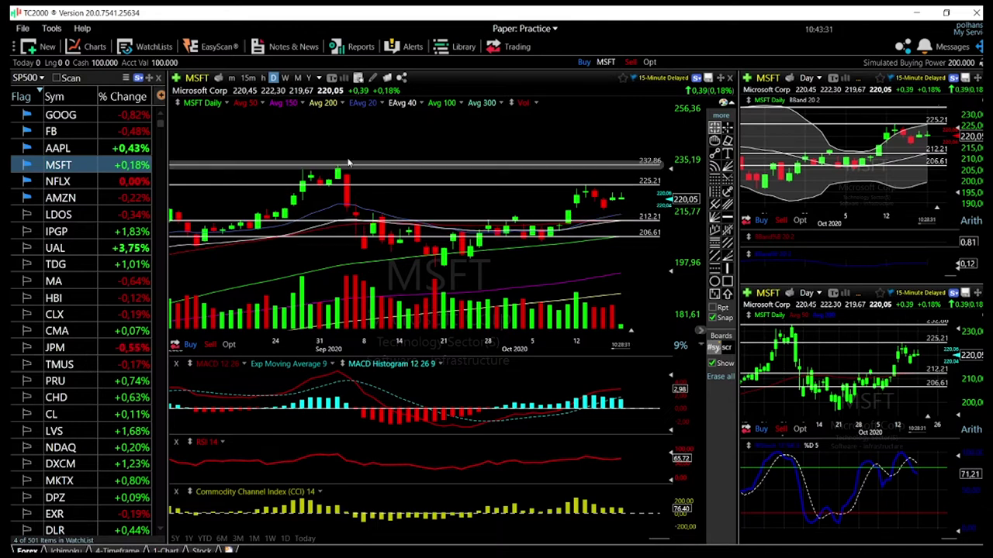
pyautogui.click(76, 183)
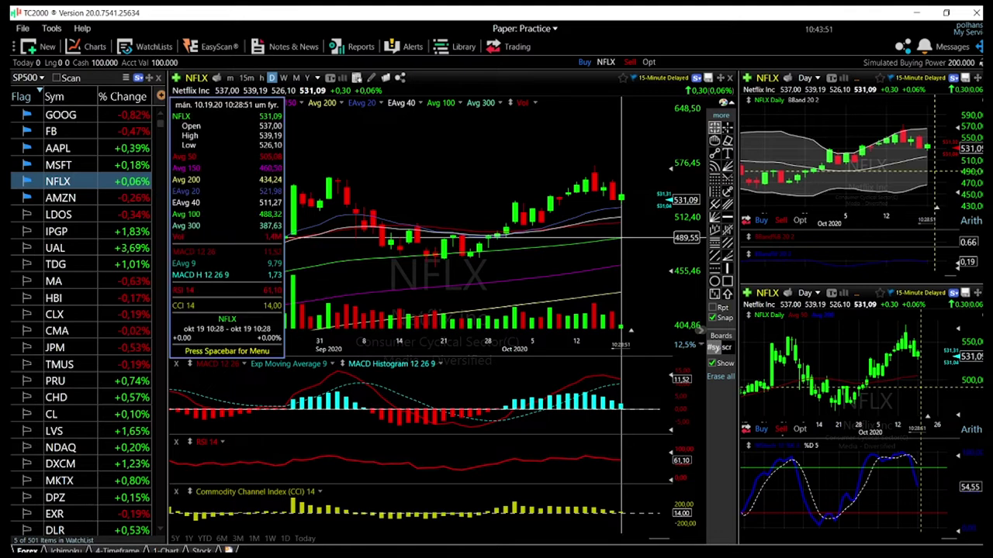
# - Draw NFLX lines at 505.08, 488.32, 575.37 and 458.60, then move down to AMZN
pyautogui.click(726, 217)
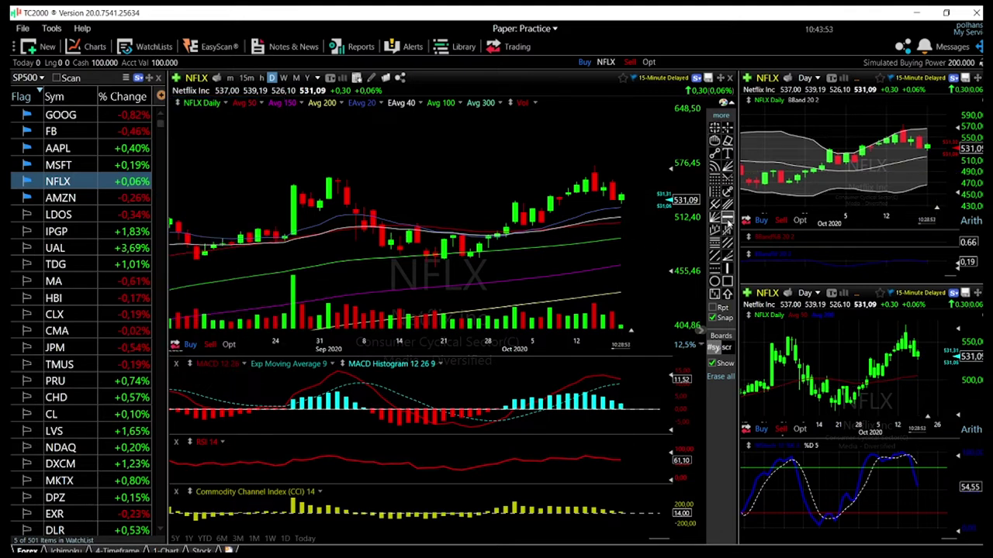
pyautogui.click(628, 218)
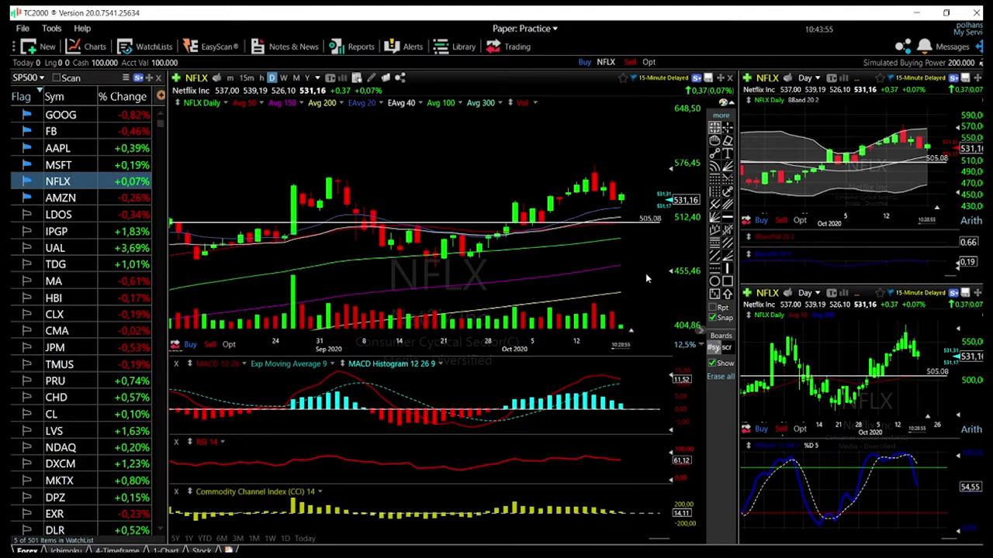
pyautogui.click(727, 217)
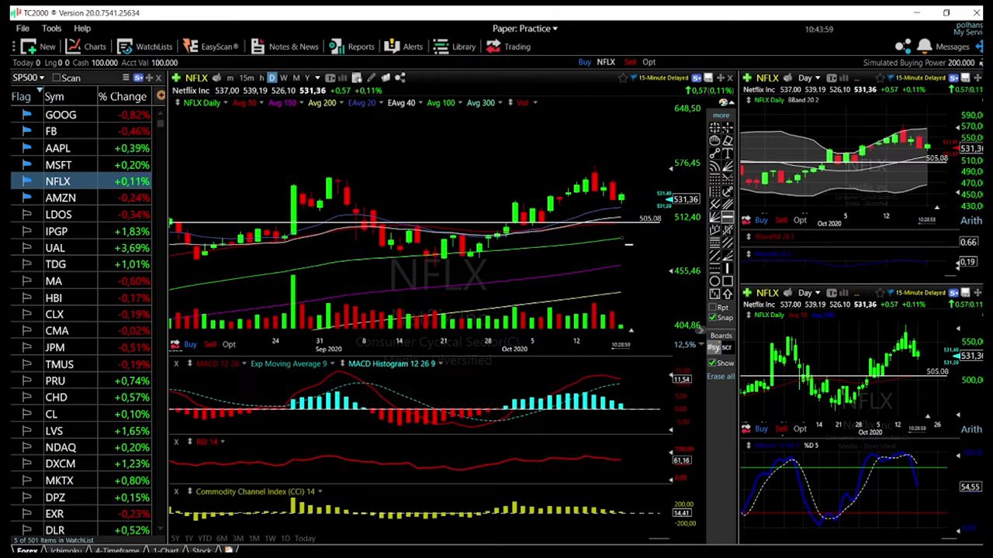
pyautogui.click(627, 236)
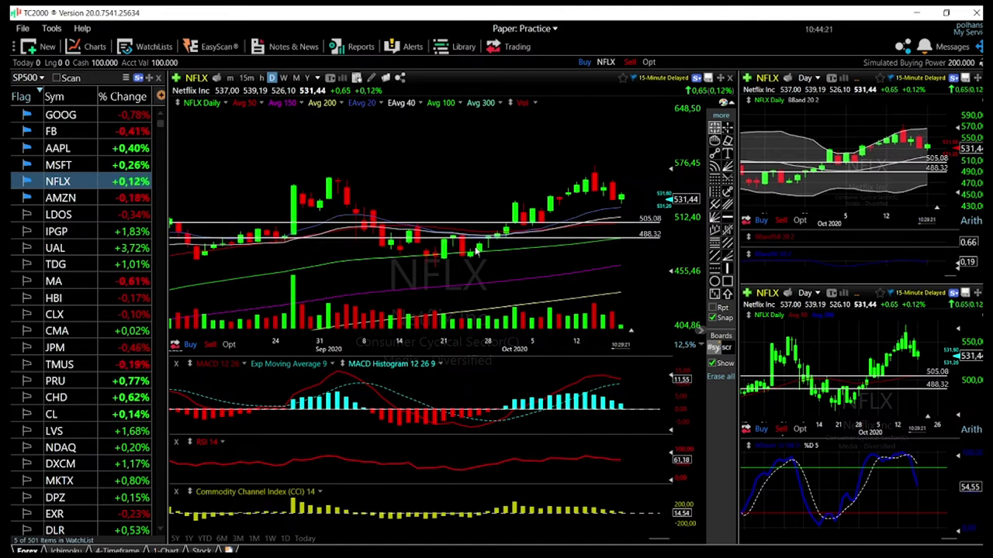
pyautogui.scroll(-5, 477, 248)
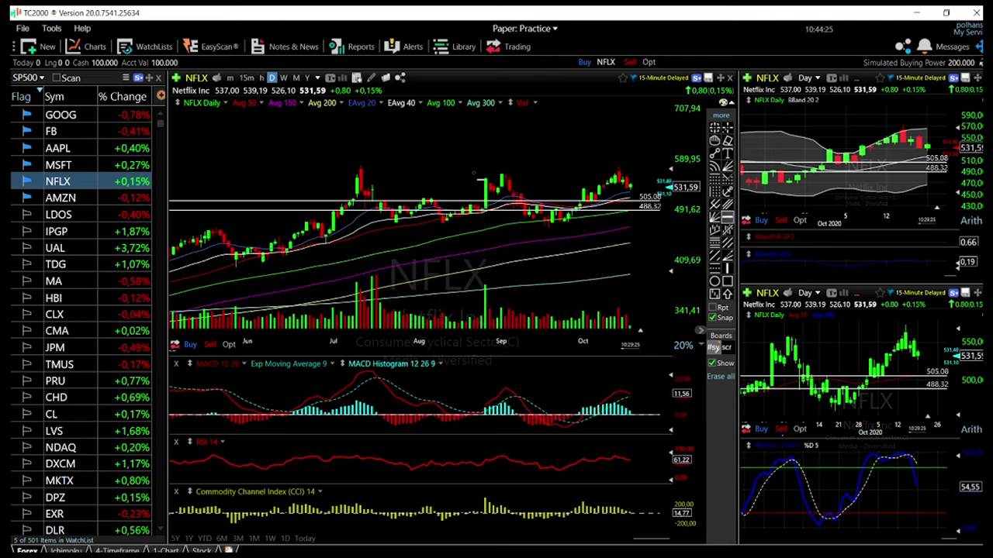
pyautogui.click(370, 165)
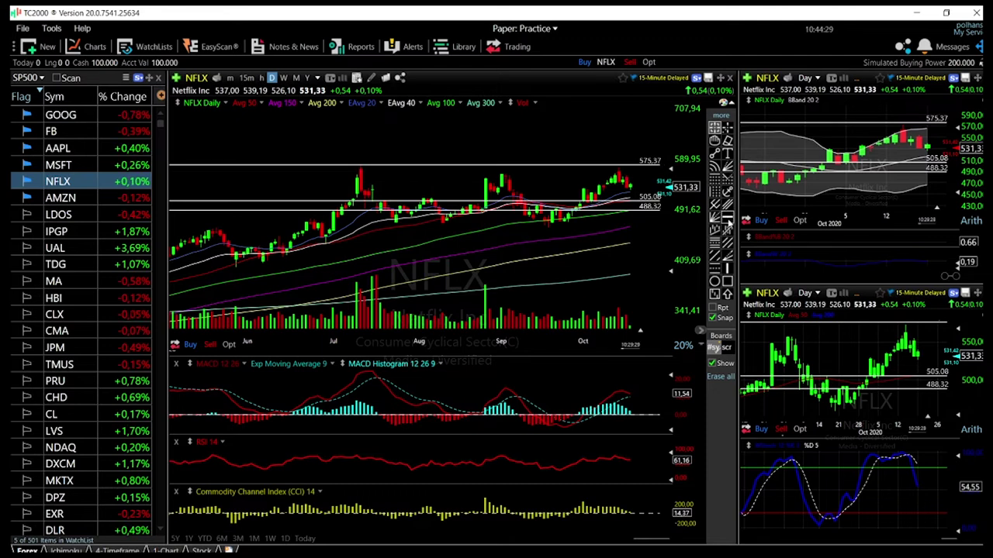
pyautogui.click(553, 226)
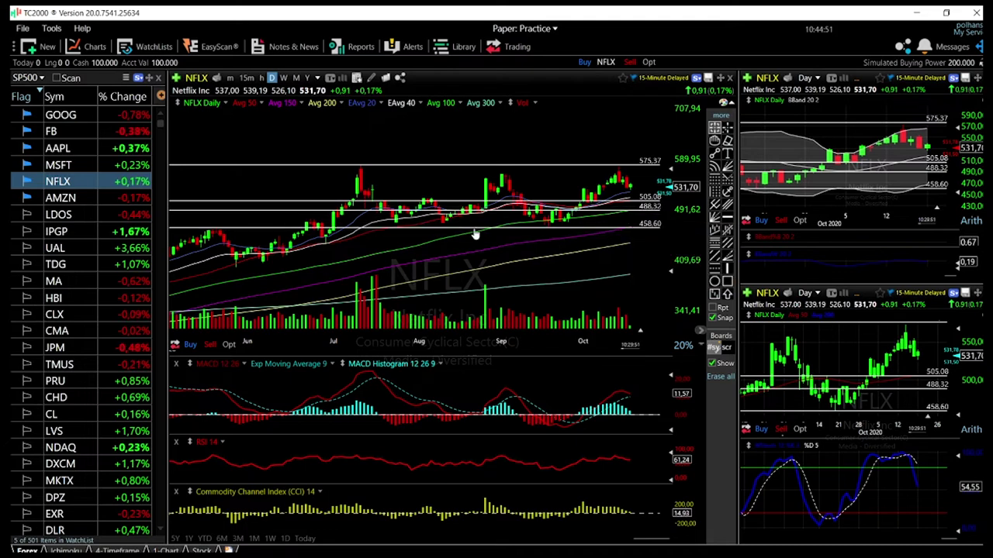
pyautogui.press('Down')
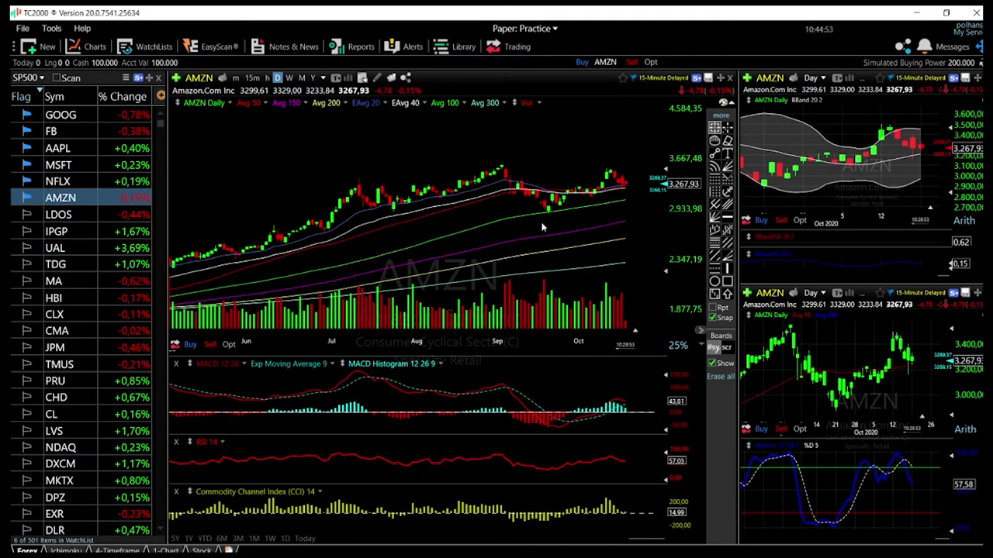
# - Draw AMZN horizontal lines at 3041.84, 3492.38 and 3550.00
pyautogui.scroll(2, 636, 210)
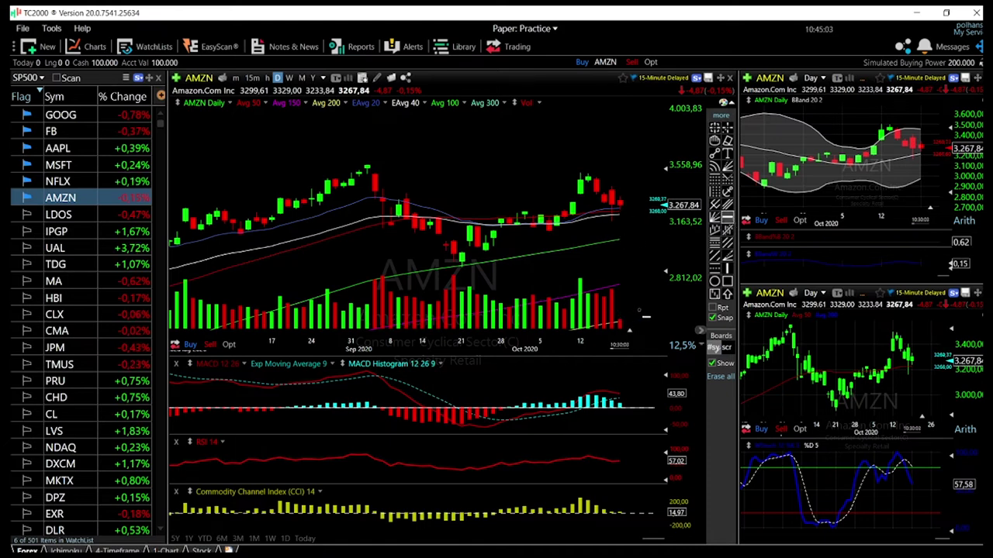
pyautogui.click(625, 235)
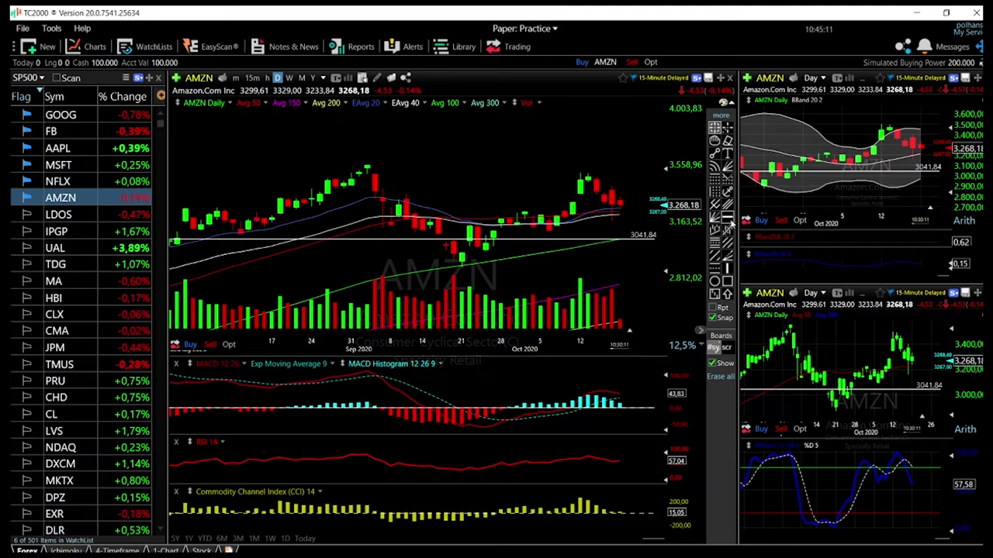
pyautogui.click(587, 172)
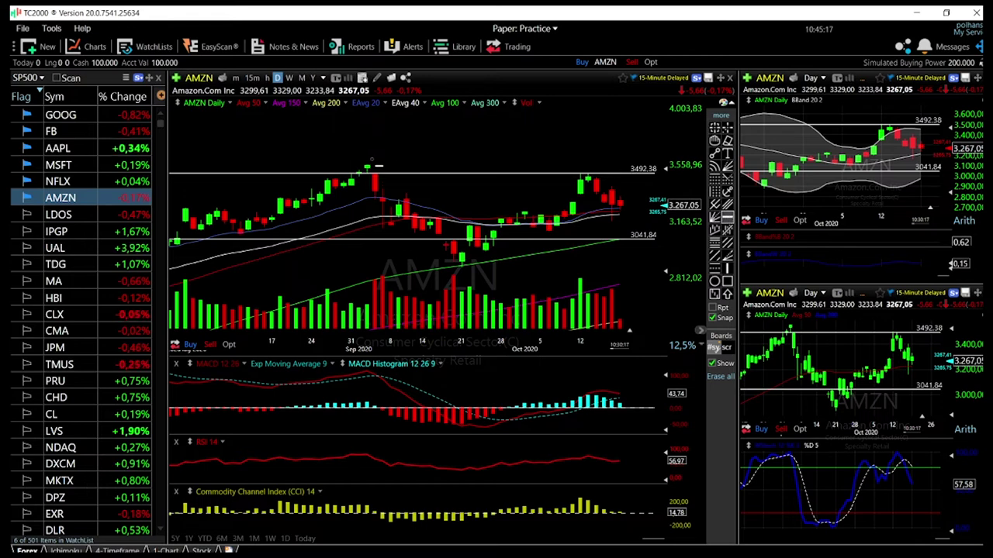
pyautogui.click(374, 165)
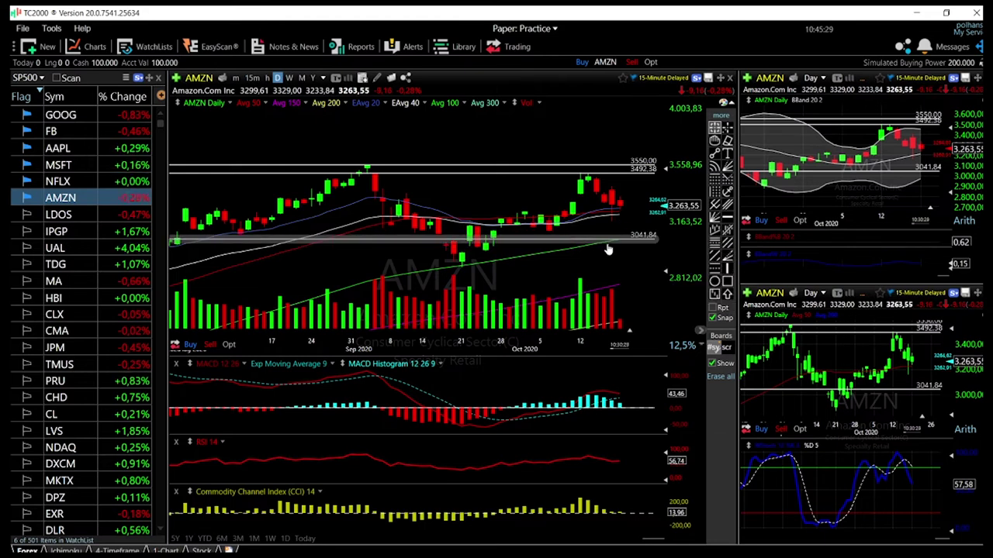
# - Check bar price values on the AMZN daily chart and the side chart
pyautogui.scroll(-1, 636, 252)
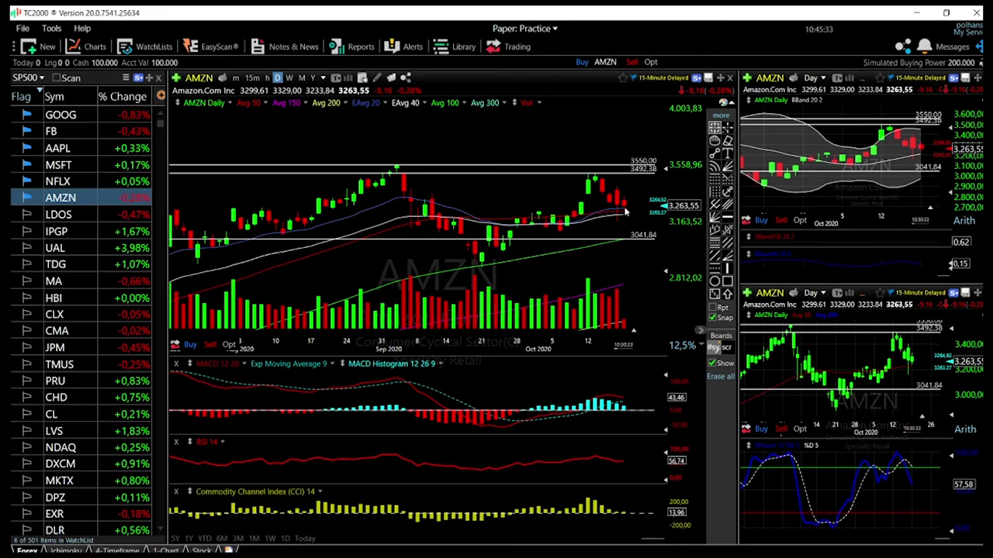
pyautogui.click(484, 267)
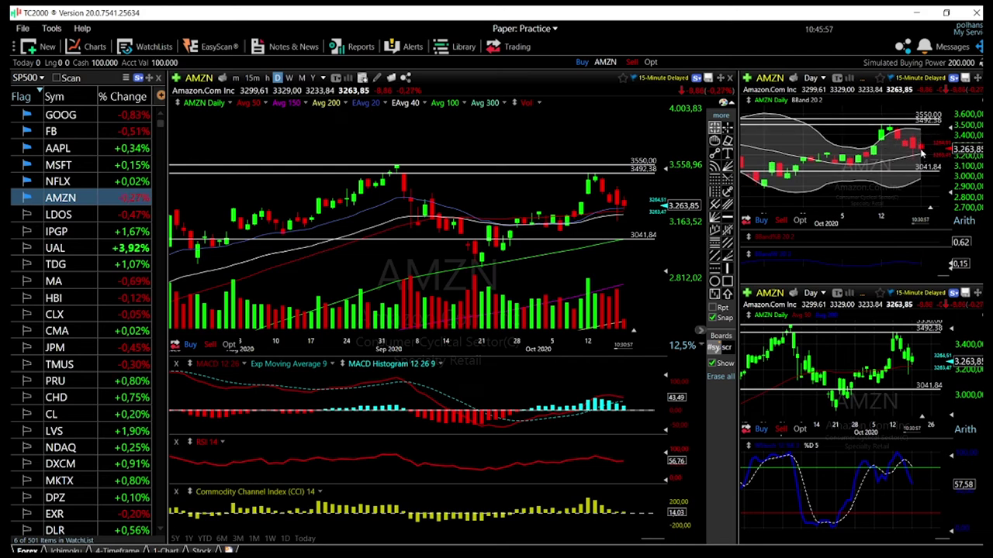
pyautogui.click(921, 158)
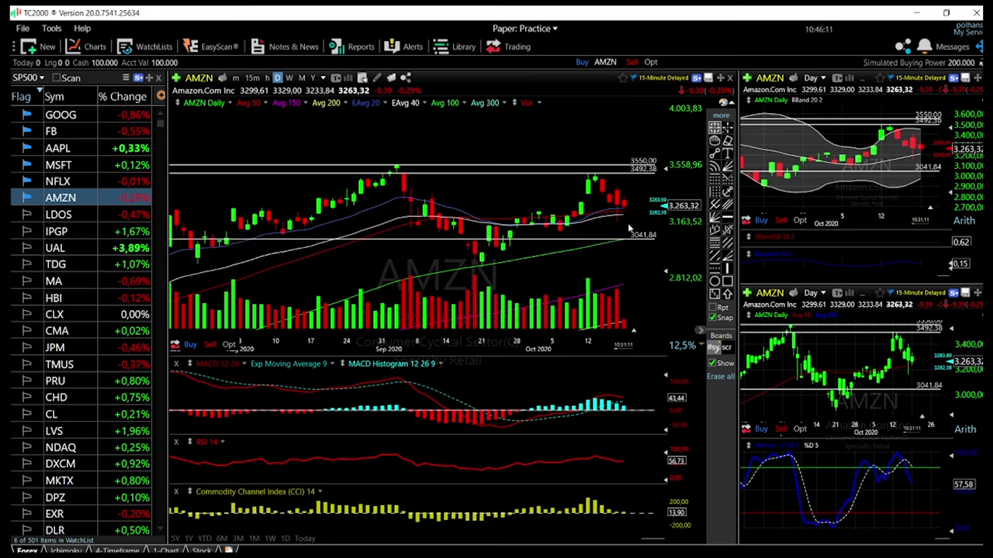
pyautogui.moveTo(439, 555)
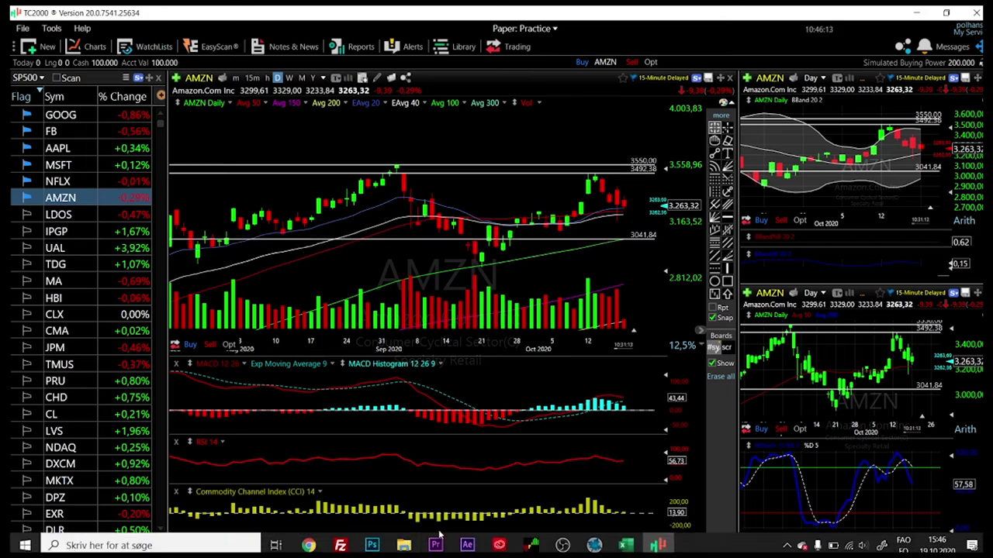